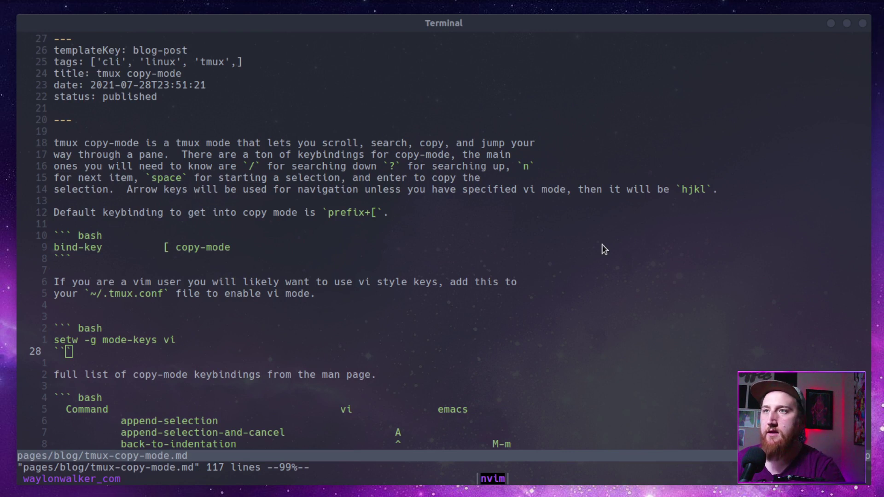
Split a right-hand shell pane and run cat markata.toml in it, dismissing a stray window menu
key("ctrl+b")
key("percent")
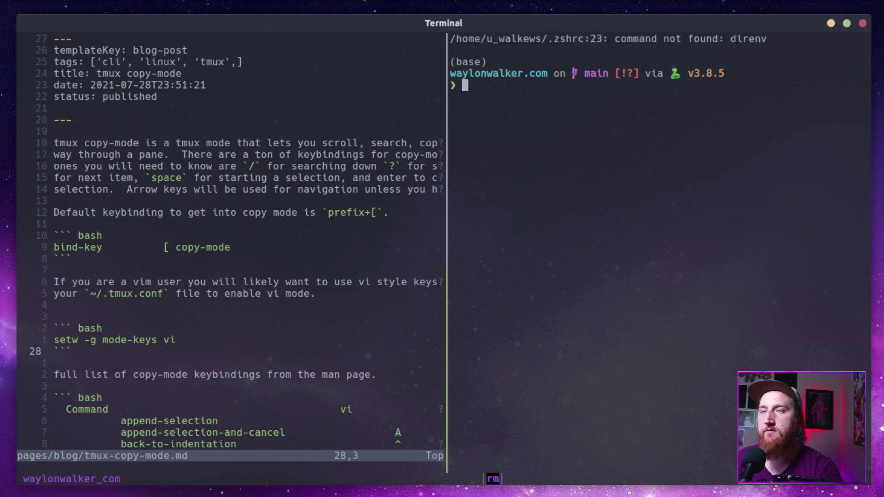
type("/bin/cat markata.toml")
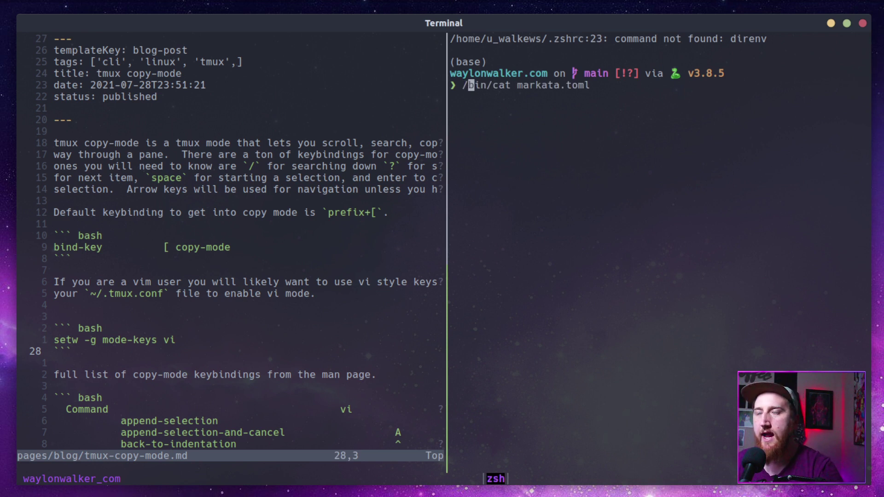
key("Right")
key("Return")
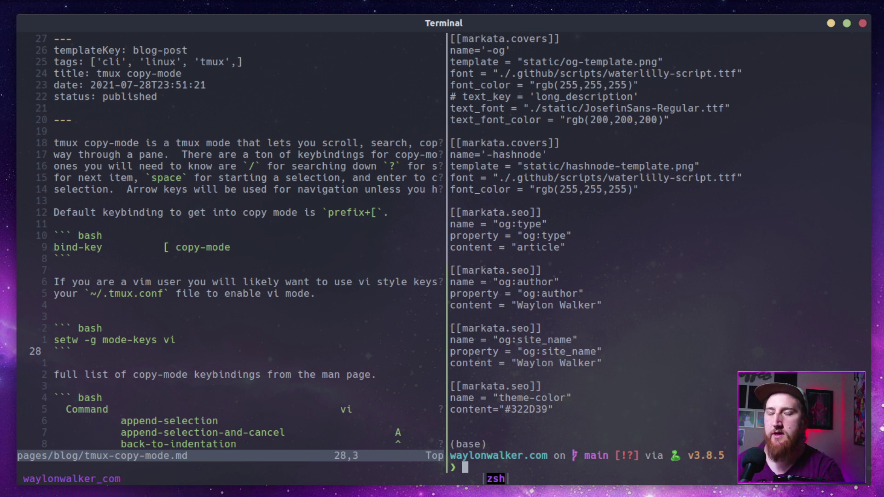
key("alt+space")
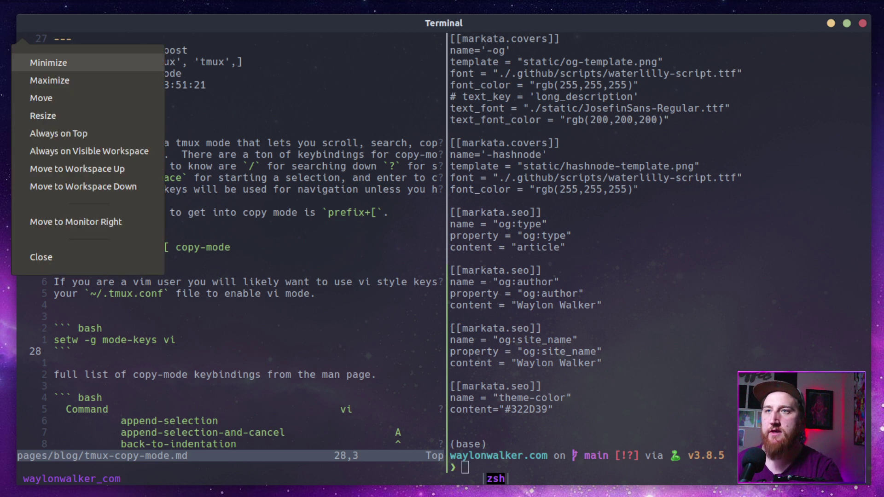
key("Escape")
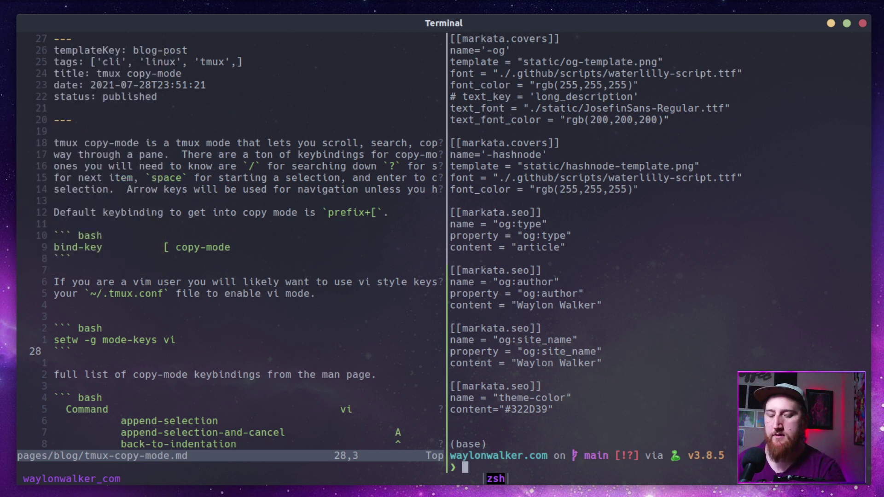
Enter copy mode in the shell pane and move around the og:type and content lines
key("ctrl+b")
key("bracketleft")
key("k")
key("k")
key("k")
key("k")
key("k")
key("k")
key("k")
key("k")
key("k")
key("k")
key("k")
key("k")
key("j")
key("k")
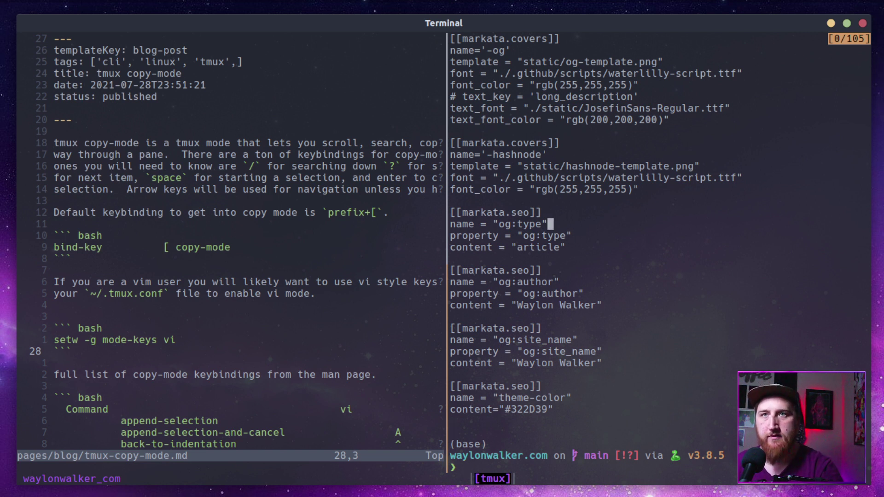
key("0")
key("j")
key("j")
key("l")
key("l")
key("l")
Move around the markata.seo block, then start an upward search prompt
key("j")
key("j")
key("k")
key("j")
key("j")
key("k")
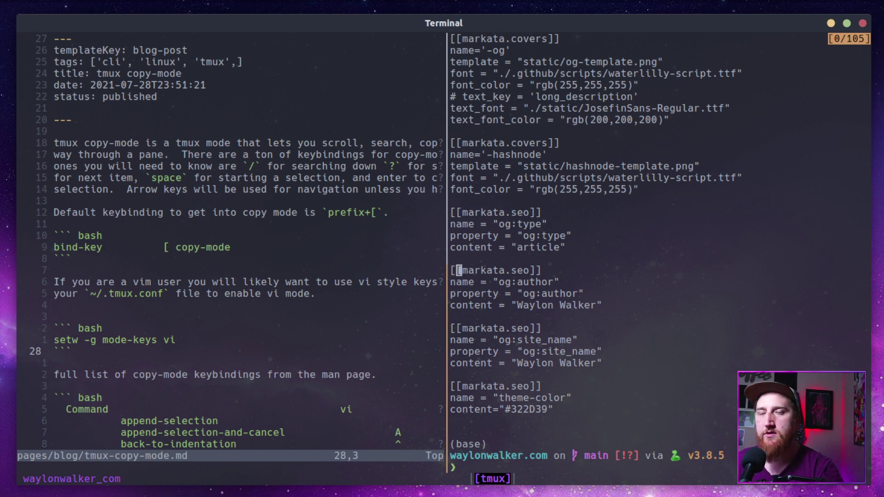
key("k")
key("j")
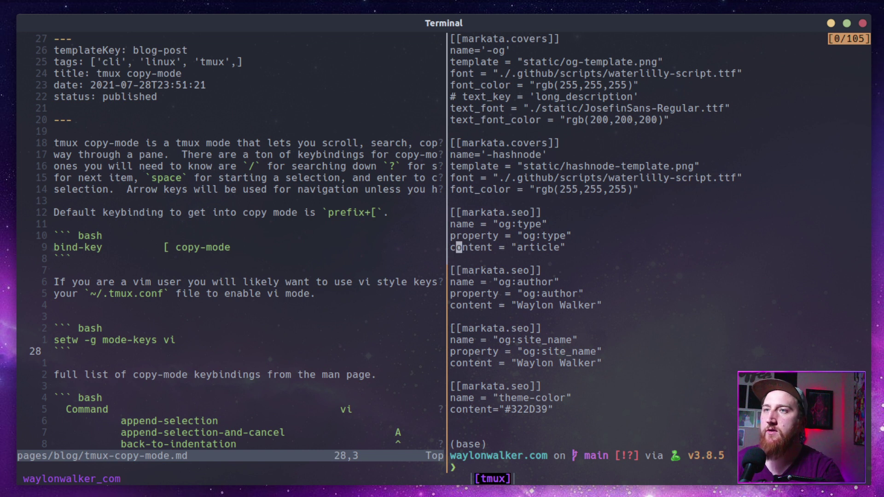
key("k")
key("question")
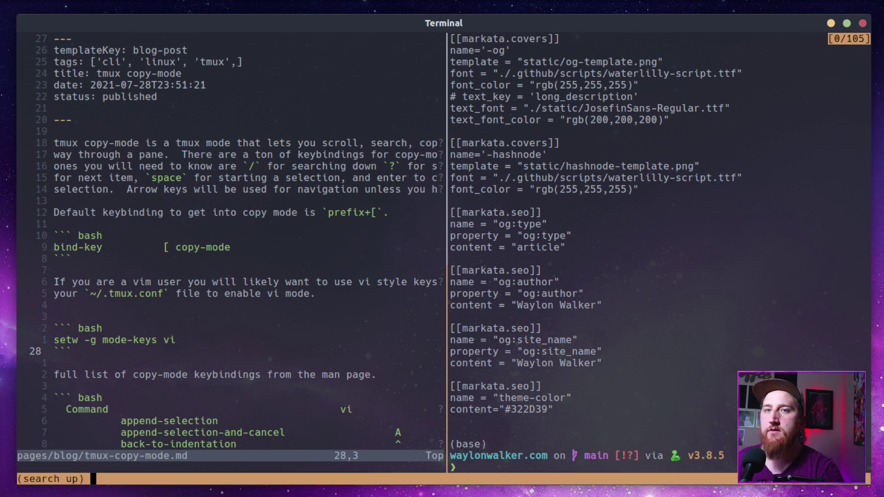
type("de")
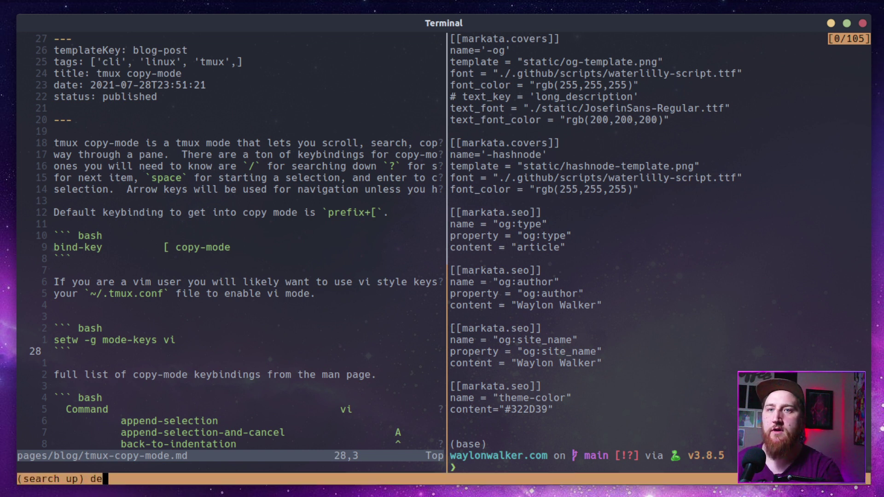
type("scription")
Search up for description, jump to the next match and land on the I of the site description value
key("Return")
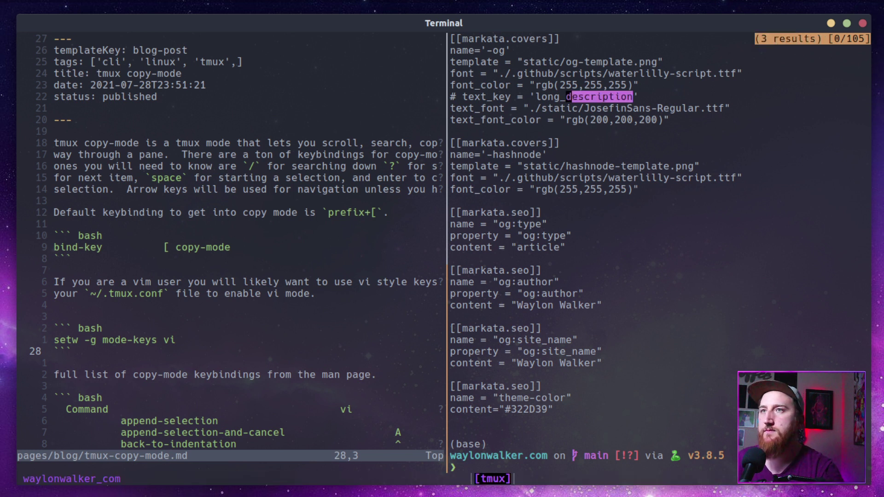
key("n")
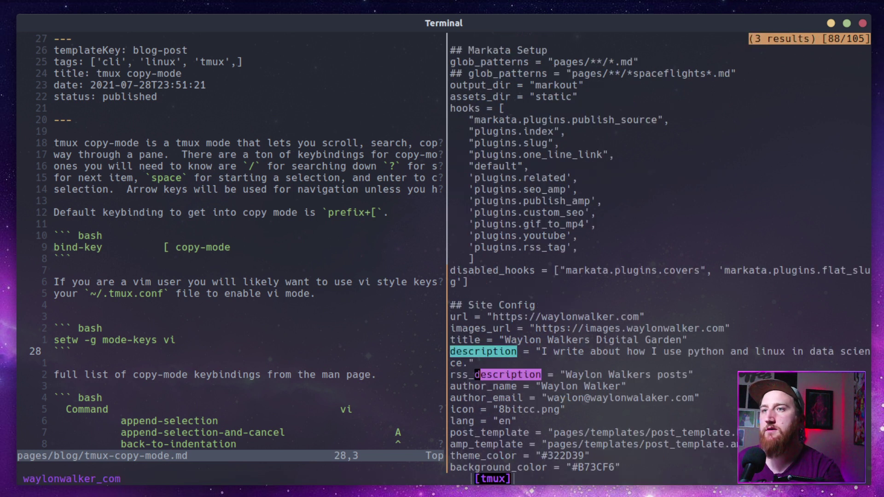
key("k")
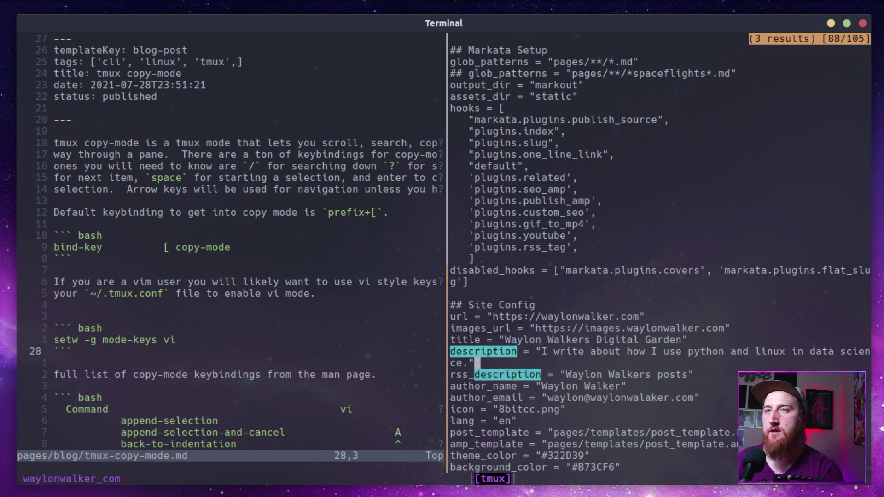
key("k")
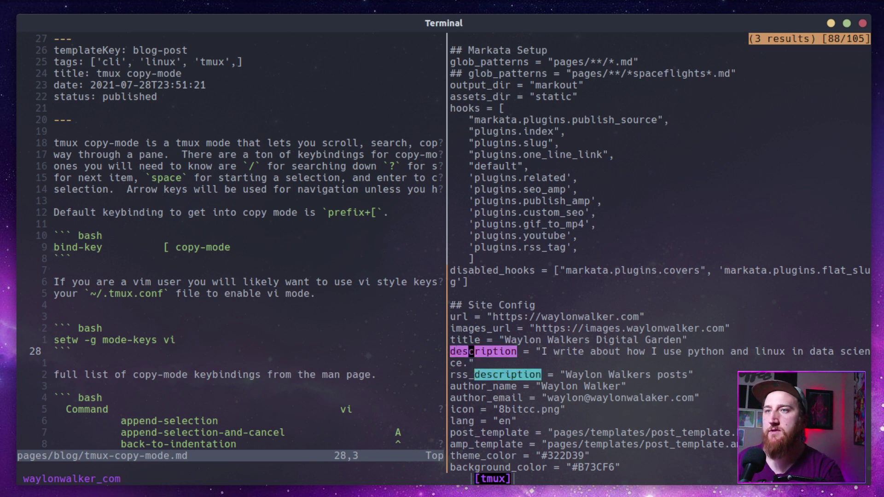
key("w")
key("w")
key("l")
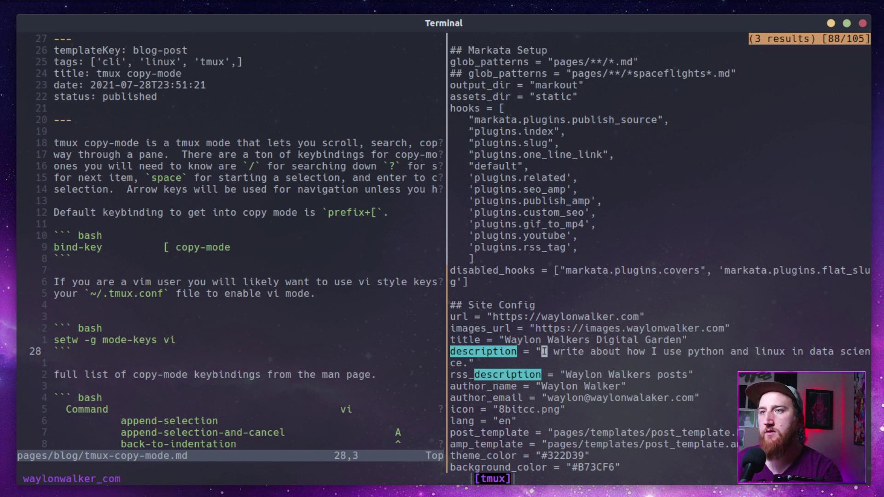
Select the description text to line end without the closing quote, copy it and paste it at the prompt
key("space")
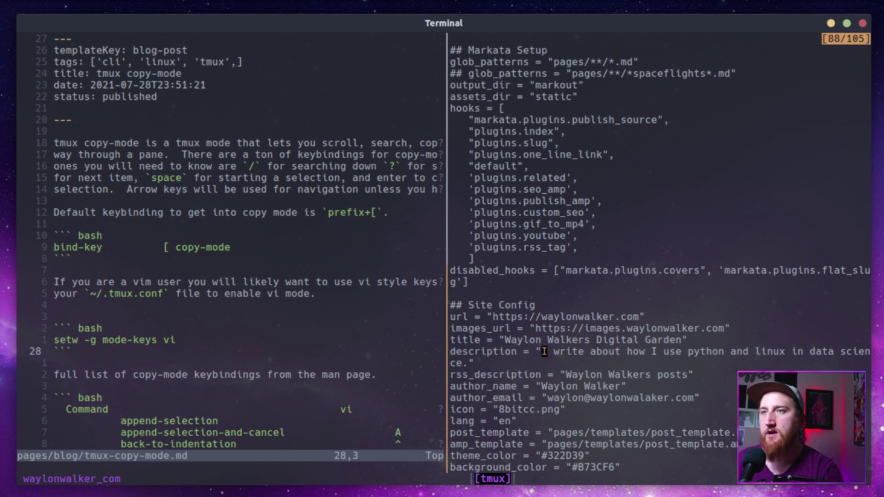
key("dollar")
key("h")
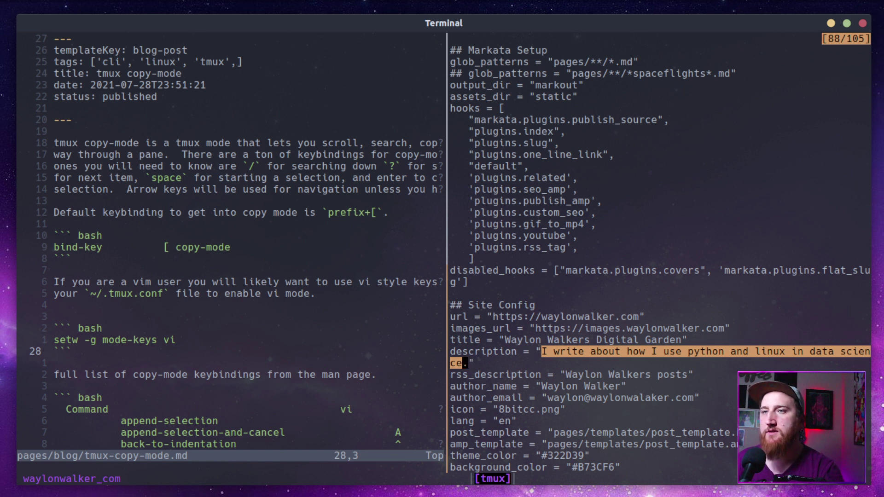
key("Return")
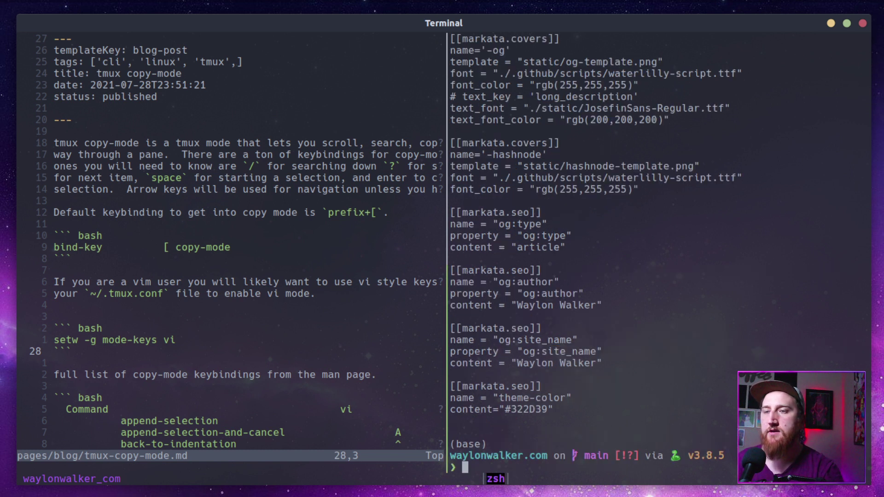
key("ctrl+b")
key("bracketright")
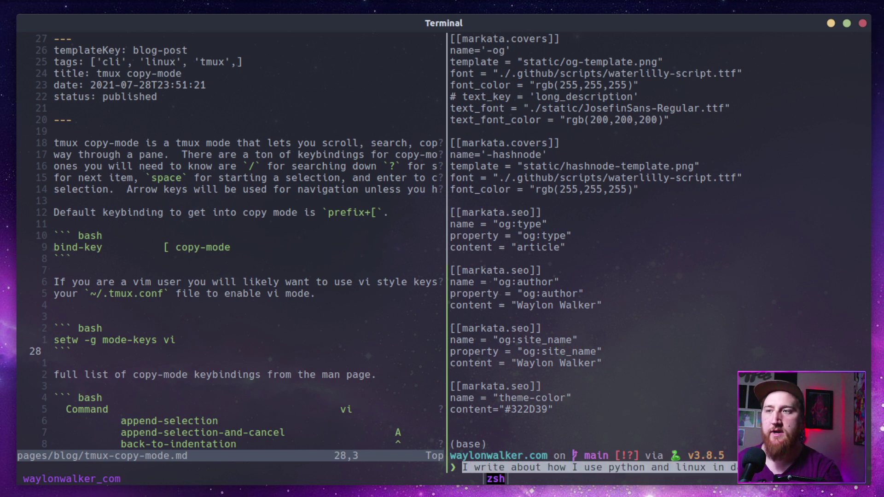